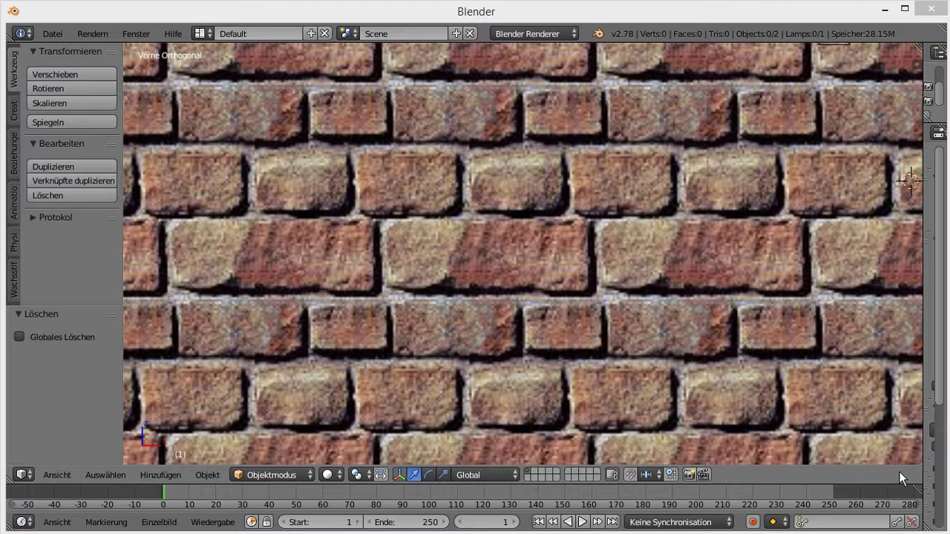
Step: Reload the default start-up file through Datei > Neu to get the cube, camera and lamp scene
click(53, 33)
click(63, 57)
click(80, 60)
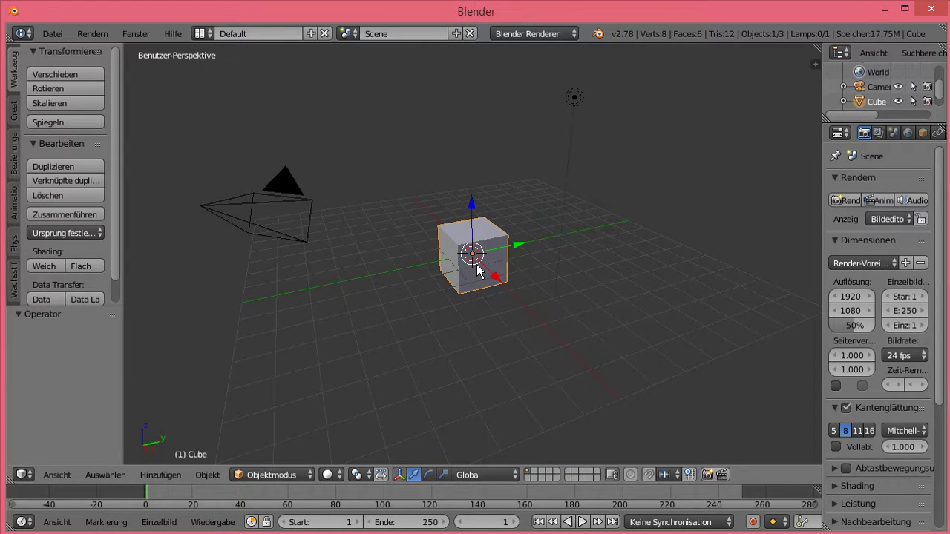
Step: Delete the default cube, set a front orthographic view, and reveal the N-panel's background images
key(x)
click(453, 266)
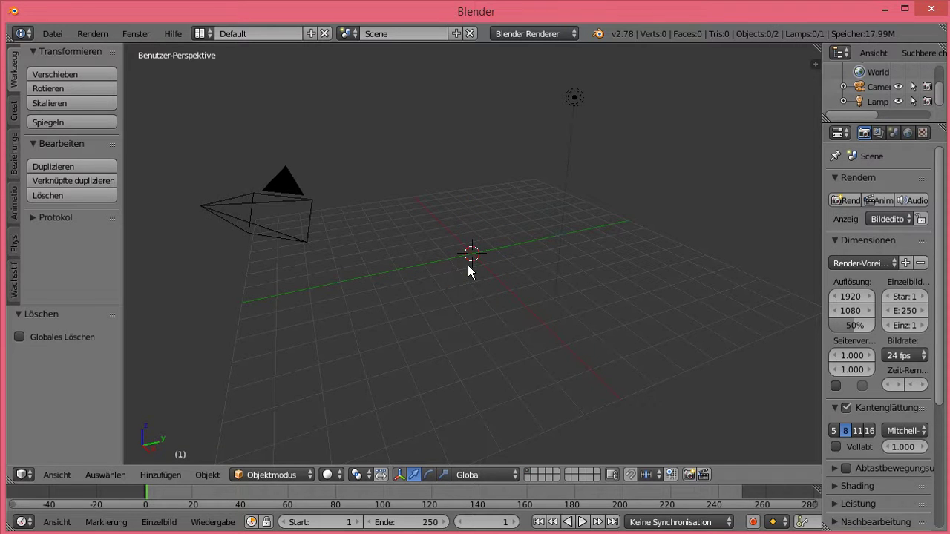
click(60, 477)
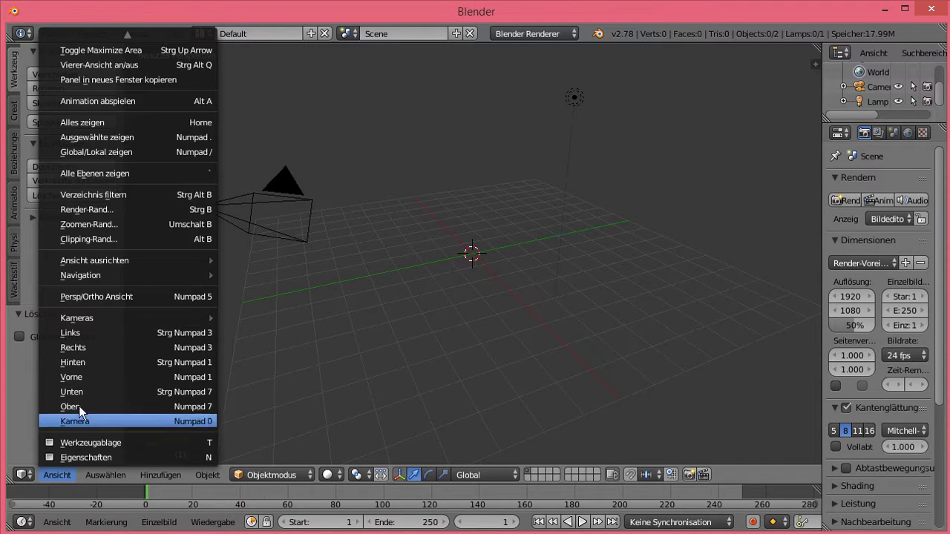
click(125, 300)
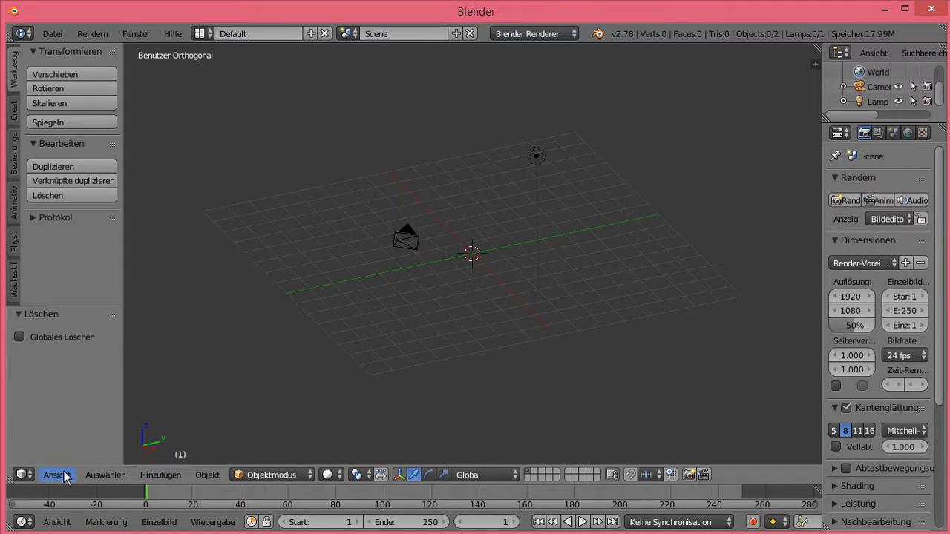
click(60, 475)
click(88, 377)
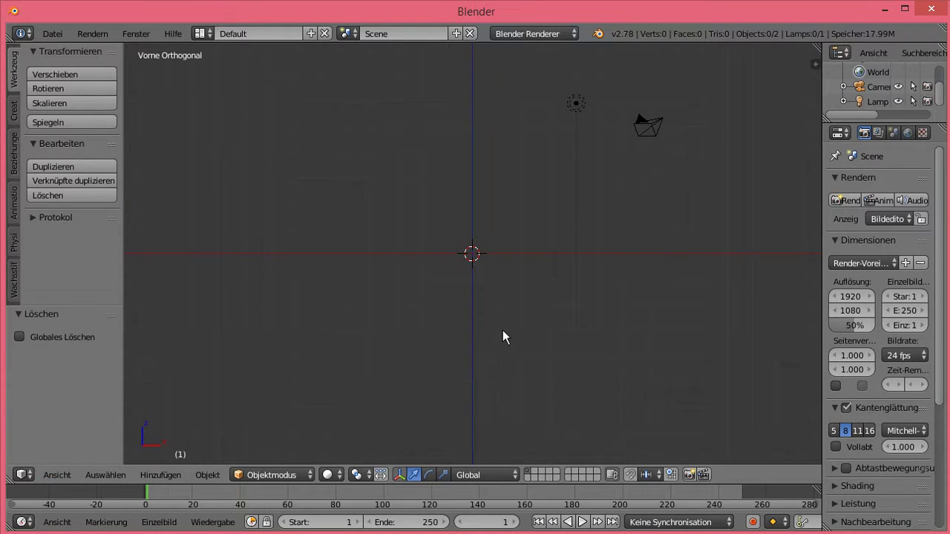
key(n)
mouse_move(813, 300)
mouse_down()
mouse_move(815, 443)
mouse_move(806, 447)
mouse_up()
Step: Add a background image slot and load blender.jpg from the Desktop into it
click(783, 431)
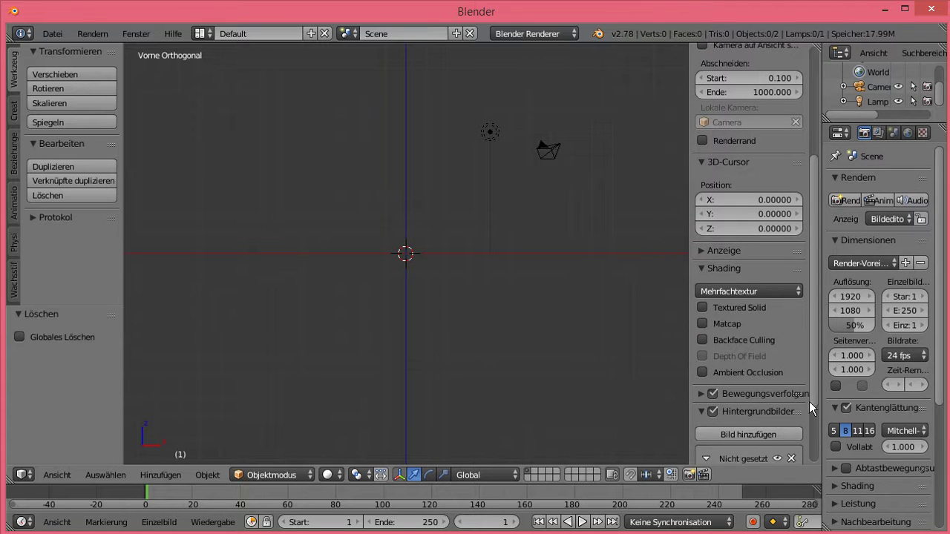
drag(817, 382, 814, 439)
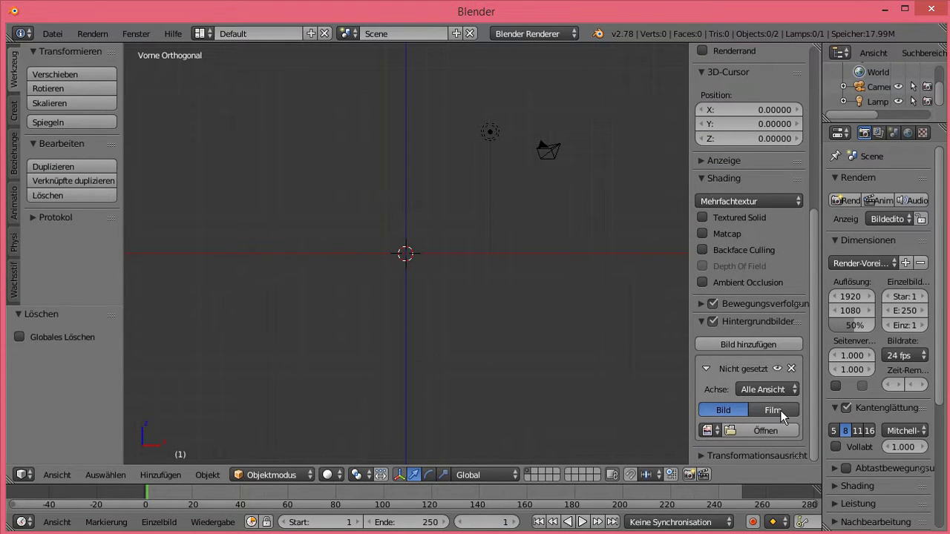
click(762, 429)
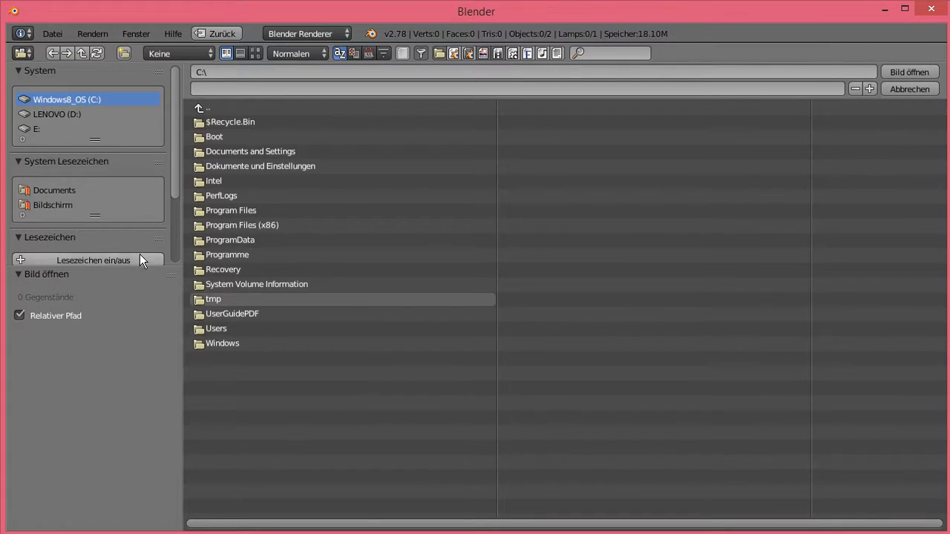
click(66, 205)
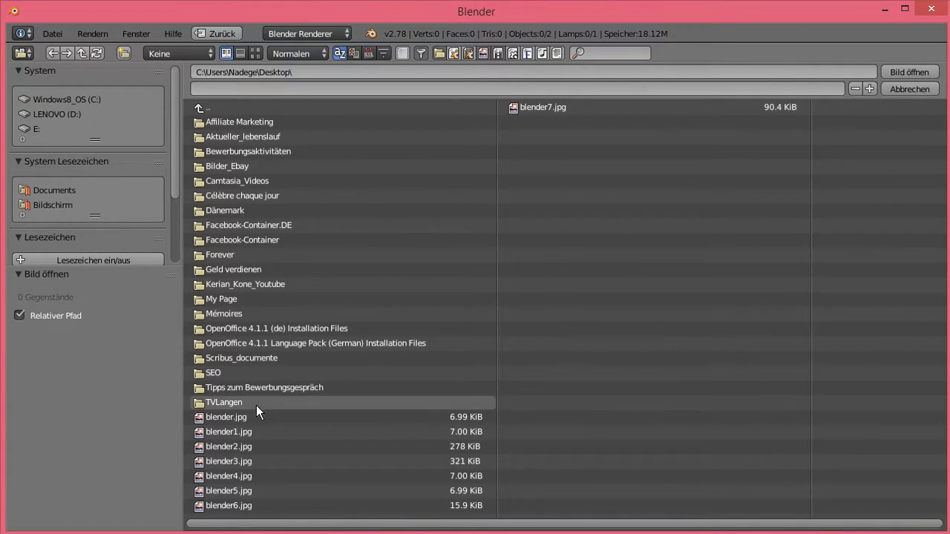
click(226, 417)
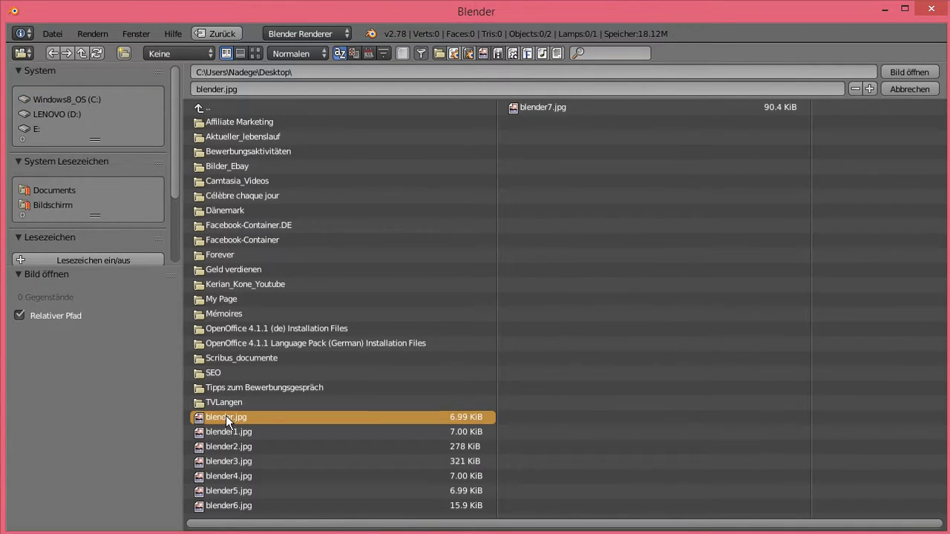
click(918, 72)
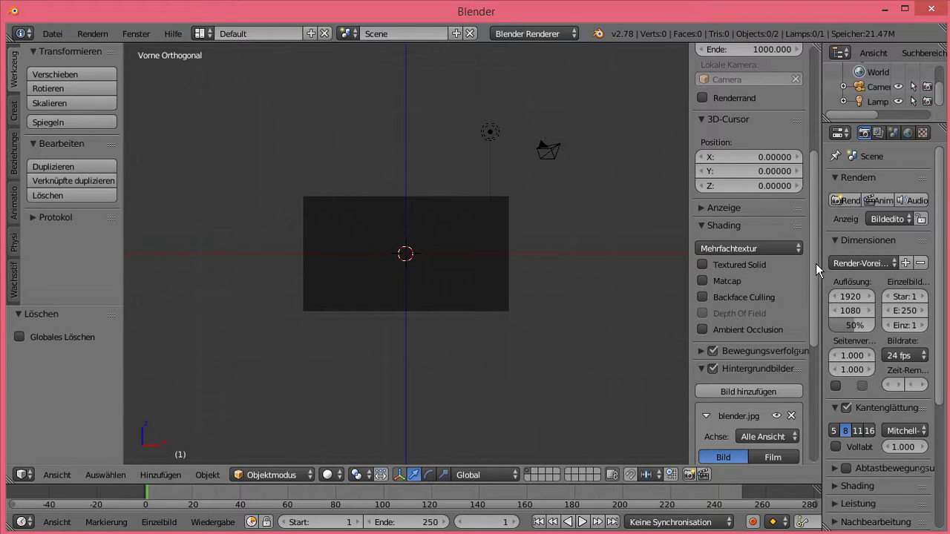
Step: Raise blender.jpg to full opacity, enlarge it, and resize the panels for more viewport room
drag(816, 264, 815, 407)
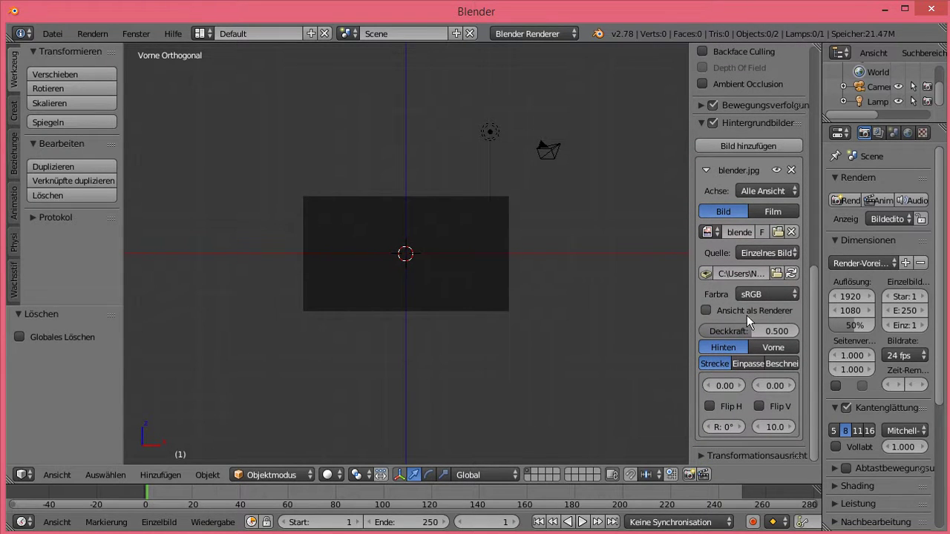
drag(750, 331, 798, 331)
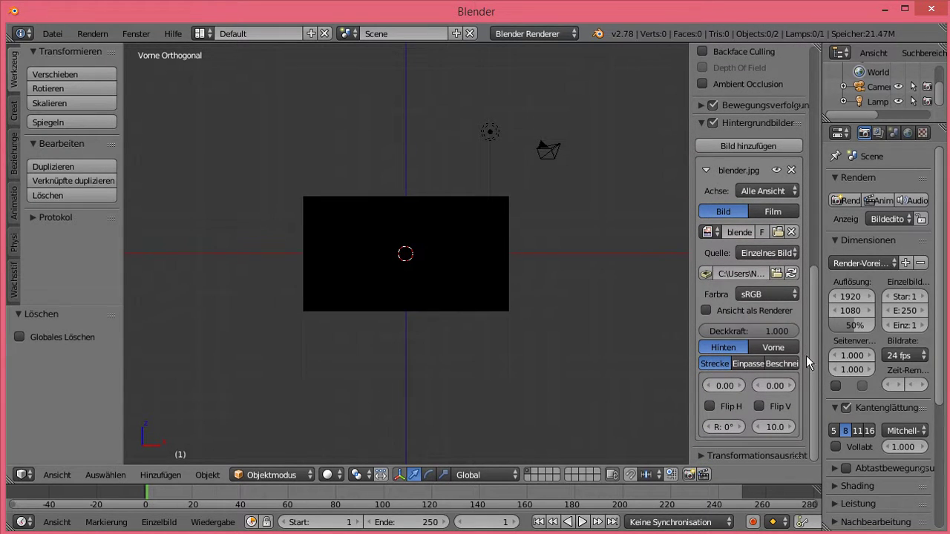
drag(765, 427, 839, 426)
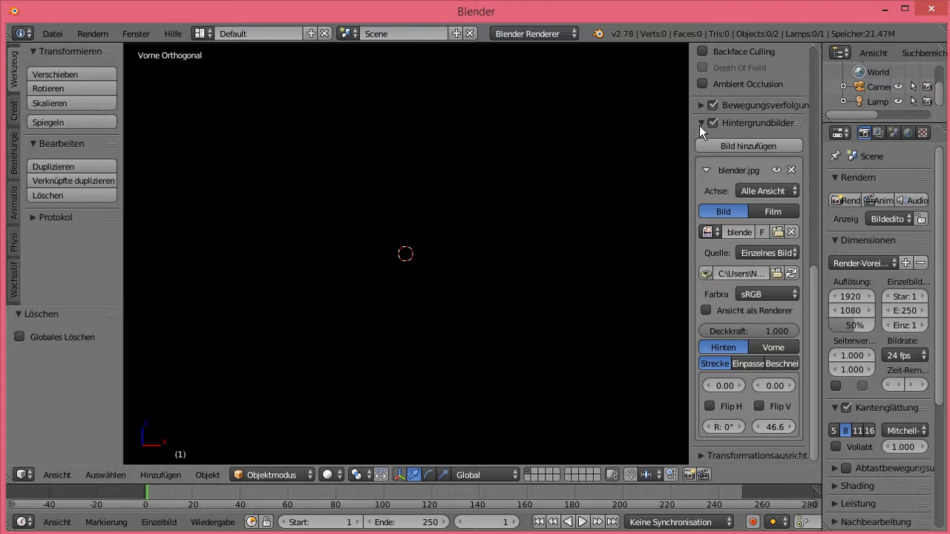
drag(690, 82, 793, 92)
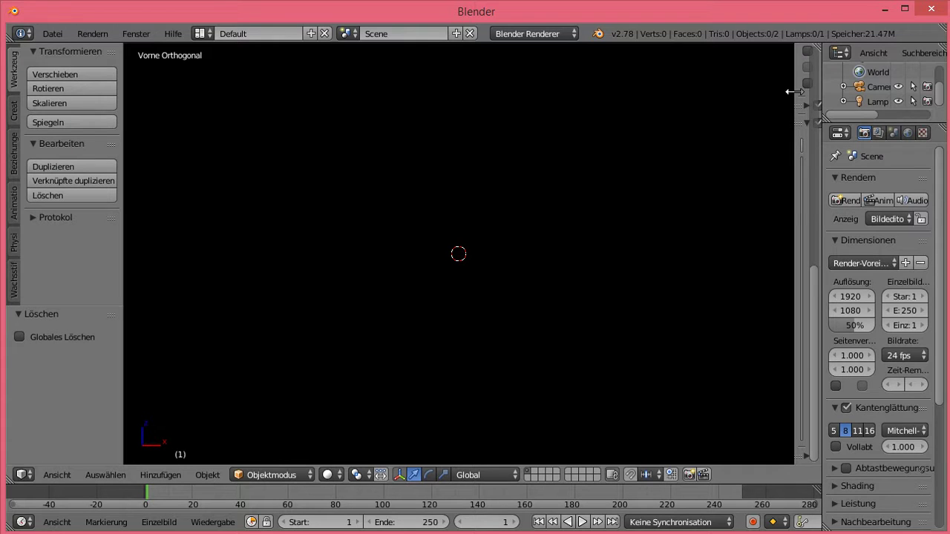
drag(793, 91, 629, 110)
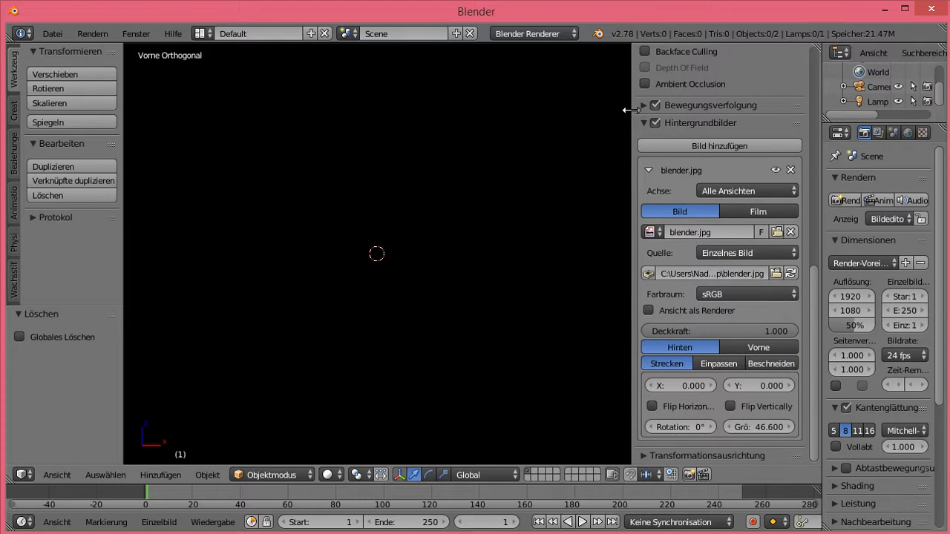
mouse_move(720, 223)
drag(630, 70, 681, 70)
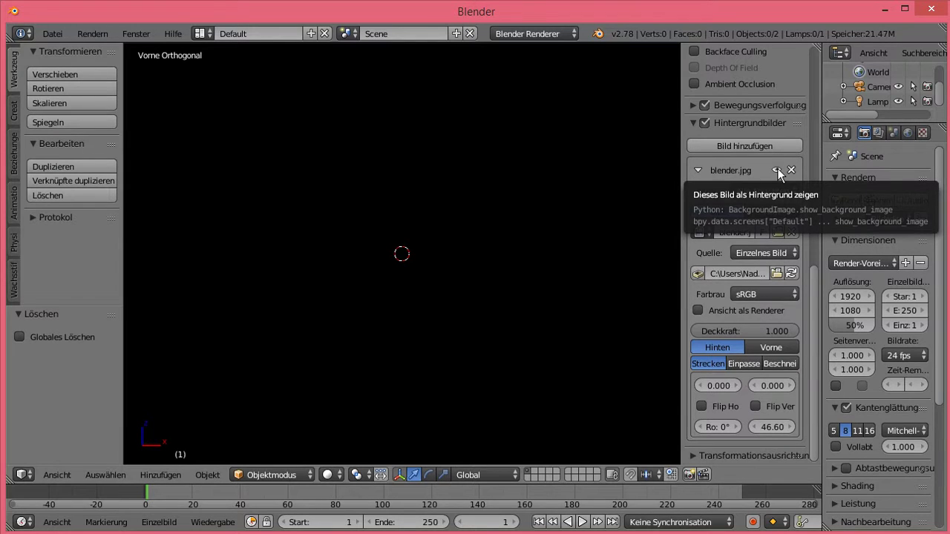
Step: Toggle the background image's visibility off and on, then remove blender.jpg
click(777, 170)
click(777, 170)
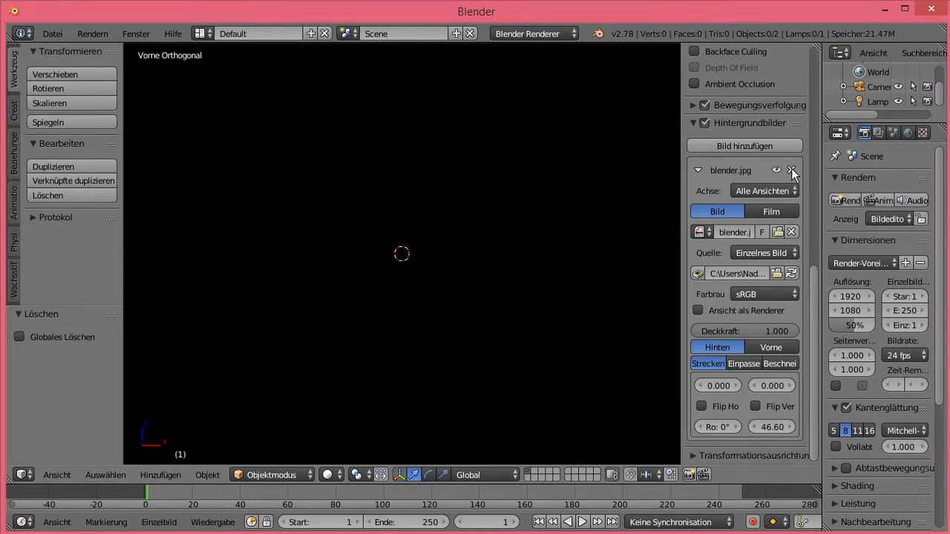
click(792, 170)
Step: Add a new background slot and load blender5.jpg from the Desktop into it
click(757, 145)
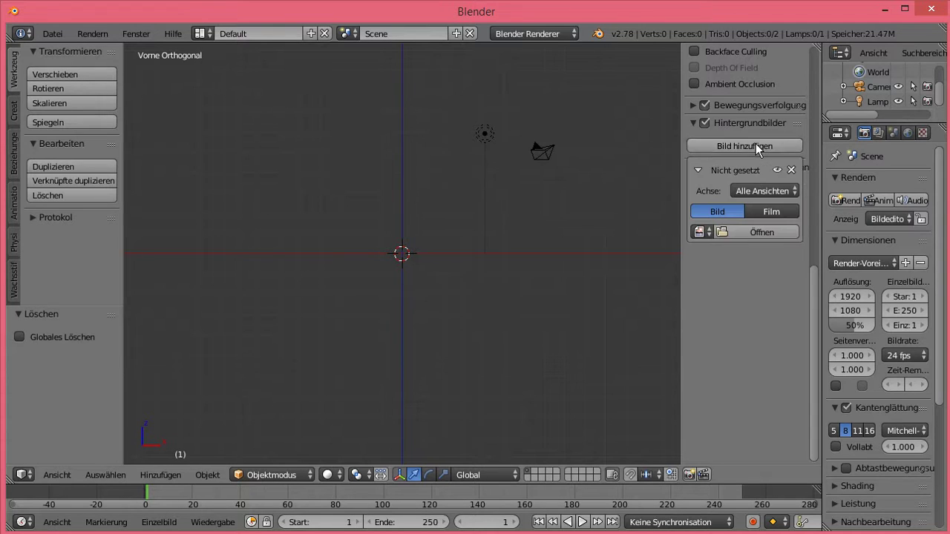
click(754, 235)
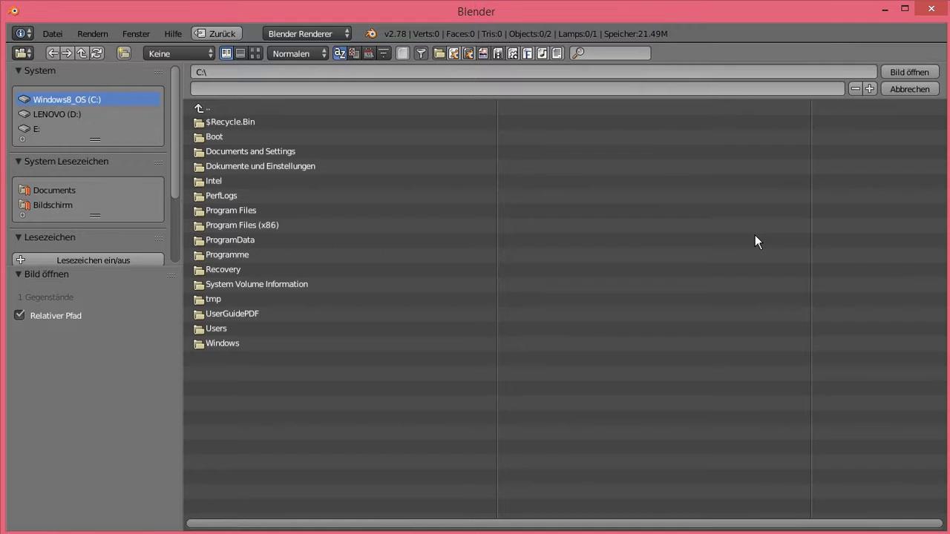
click(60, 207)
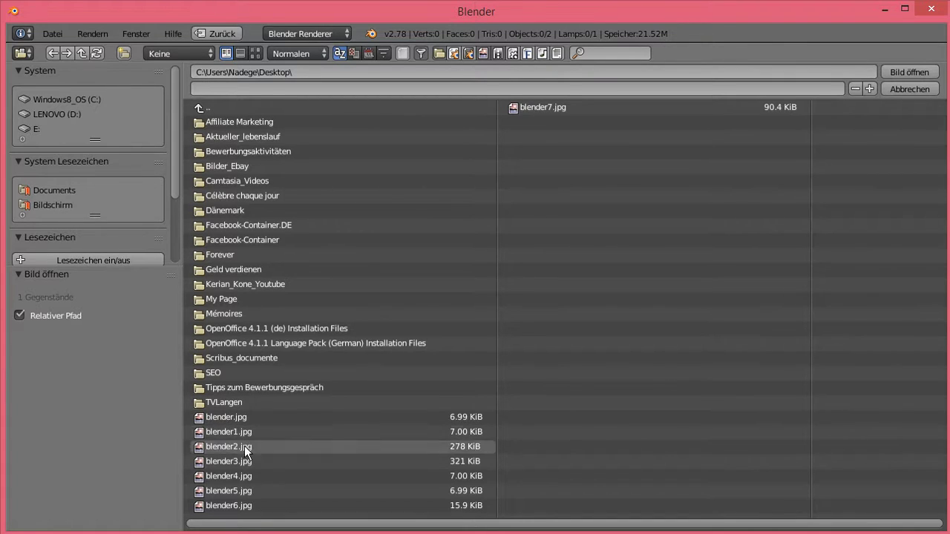
click(248, 491)
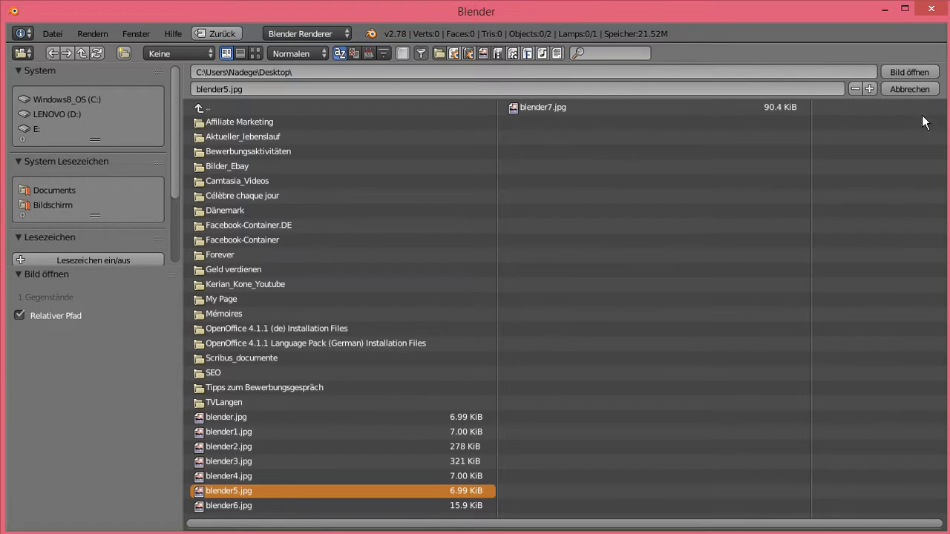
click(909, 72)
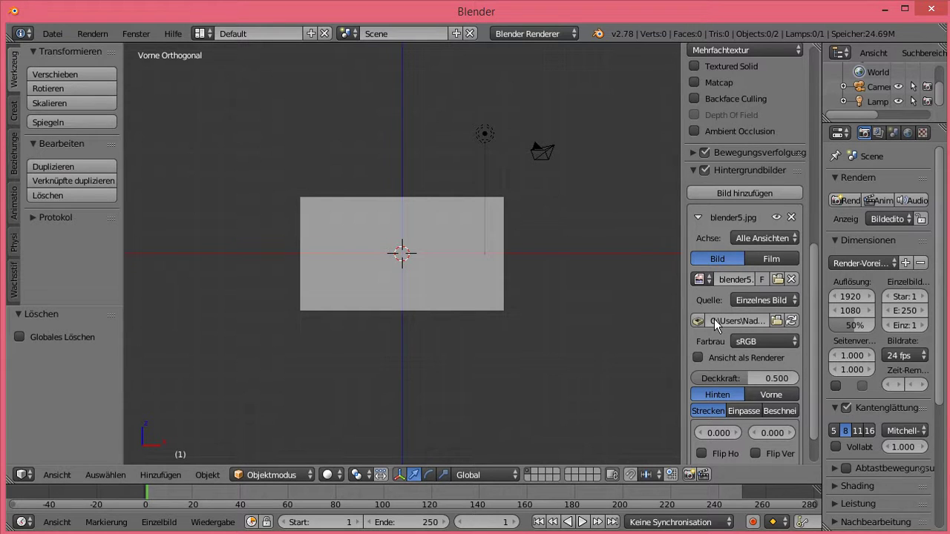
Step: Make blender5.jpg fully opaque, size it to 45.20, flip it vertically, then enlarge it further
drag(712, 376, 799, 377)
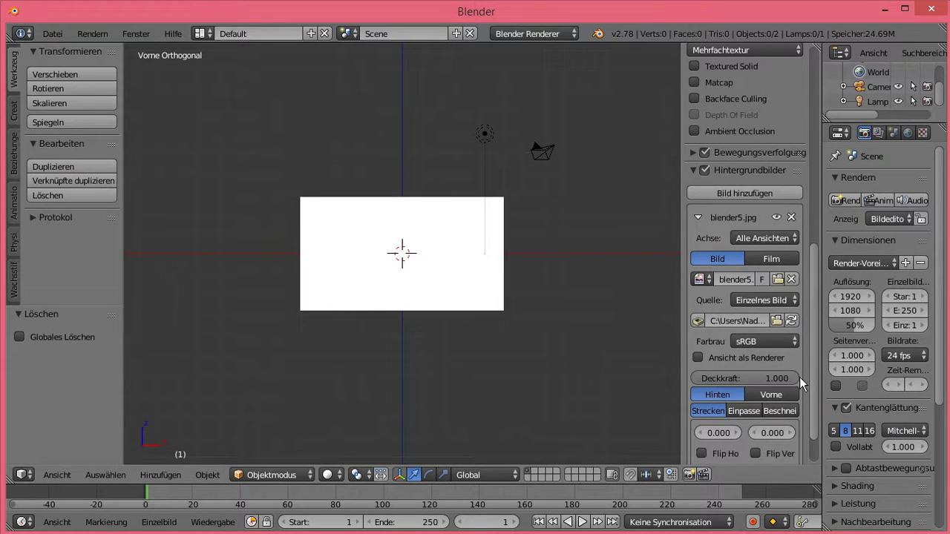
drag(812, 420, 817, 443)
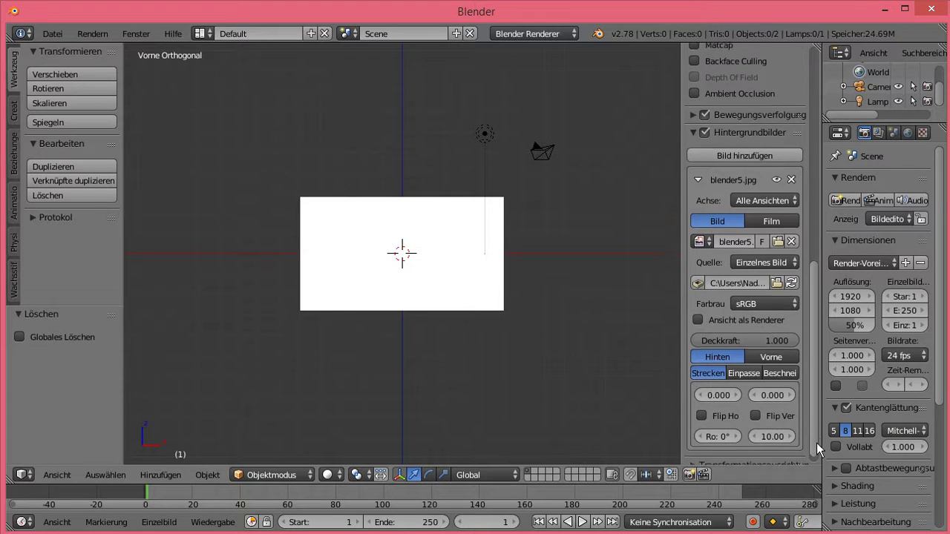
drag(758, 426, 816, 426)
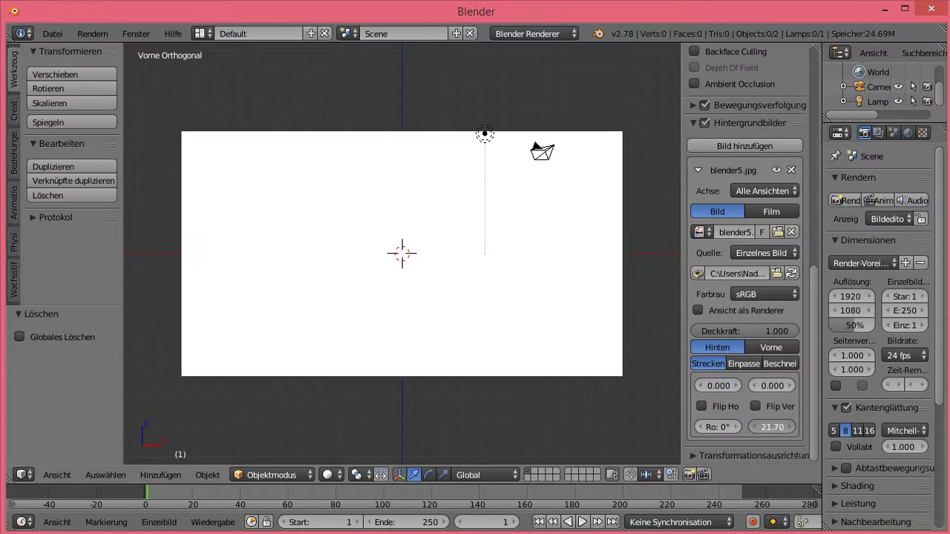
drag(758, 427, 758, 429)
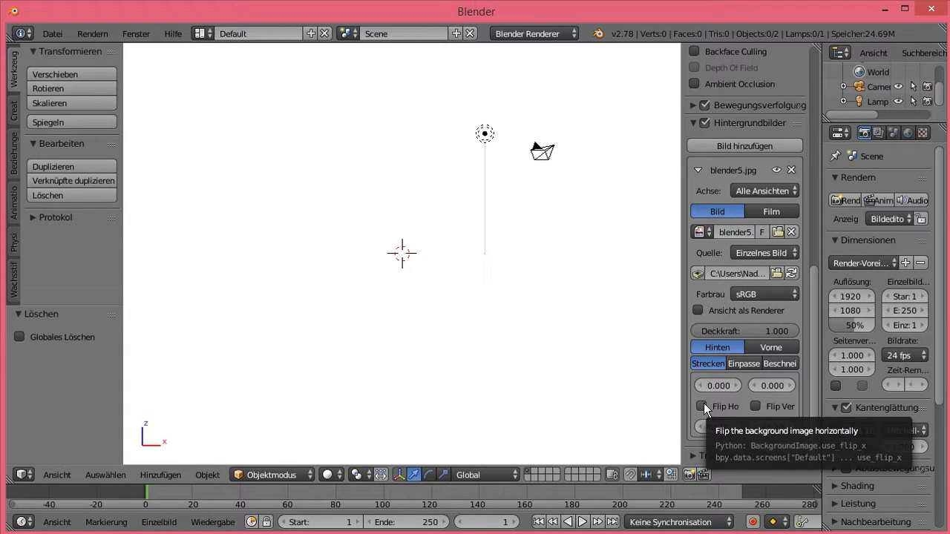
click(756, 405)
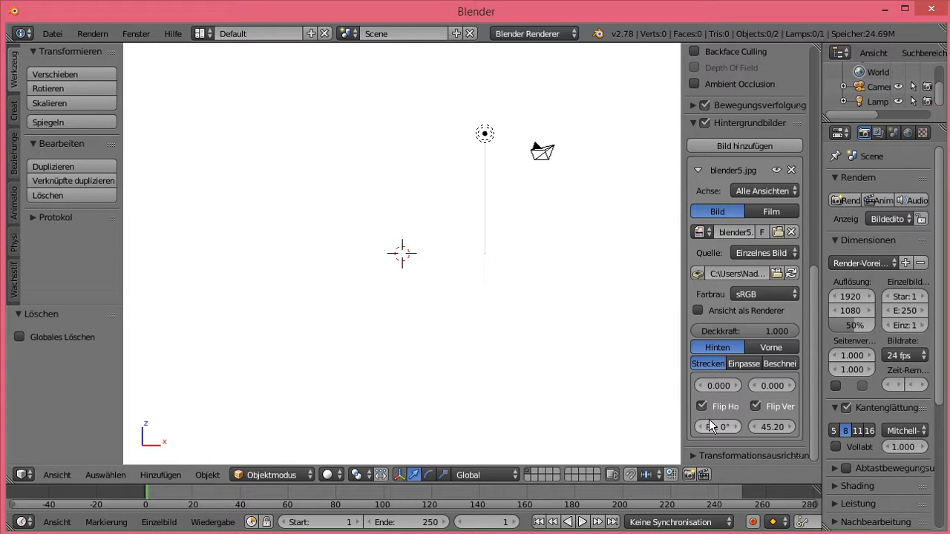
mouse_move(760, 426)
mouse_down()
mouse_move(794, 426)
mouse_move(708, 424)
mouse_up()
Step: Hide and re-show the blender5.jpg background, then lower its opacity
mouse_move(816, 318)
mouse_down()
mouse_move(815, 233)
mouse_move(823, 292)
mouse_up()
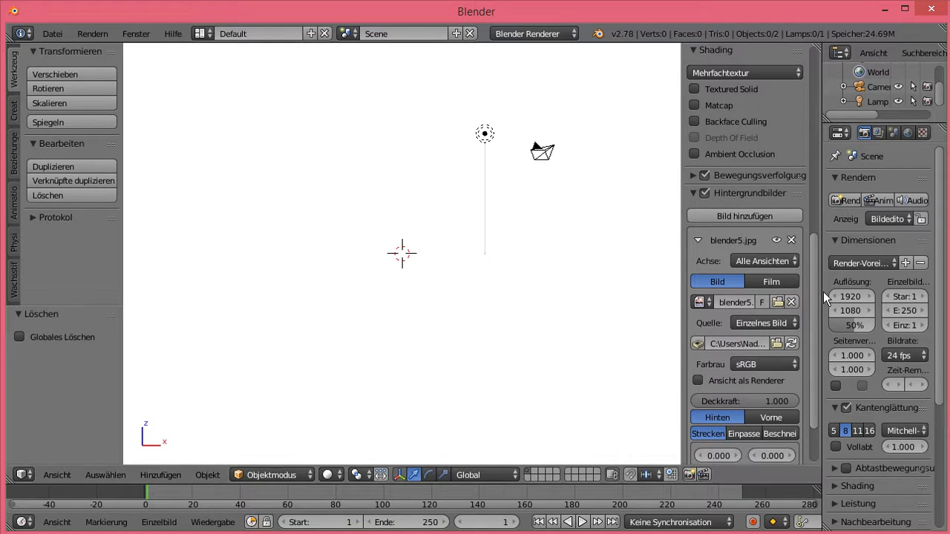
click(777, 240)
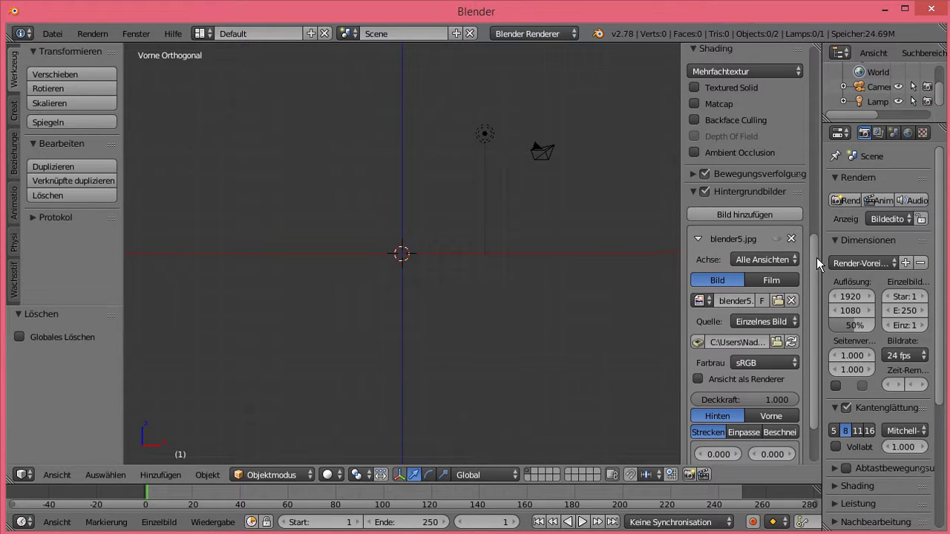
drag(816, 257, 817, 281)
click(777, 182)
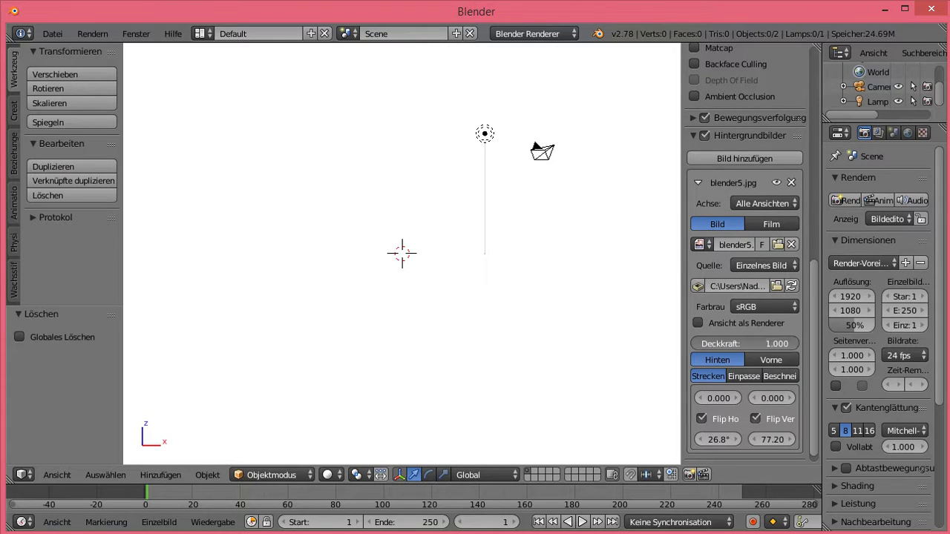
mouse_move(765, 344)
mouse_down()
mouse_move(694, 343)
mouse_move(795, 342)
mouse_up()
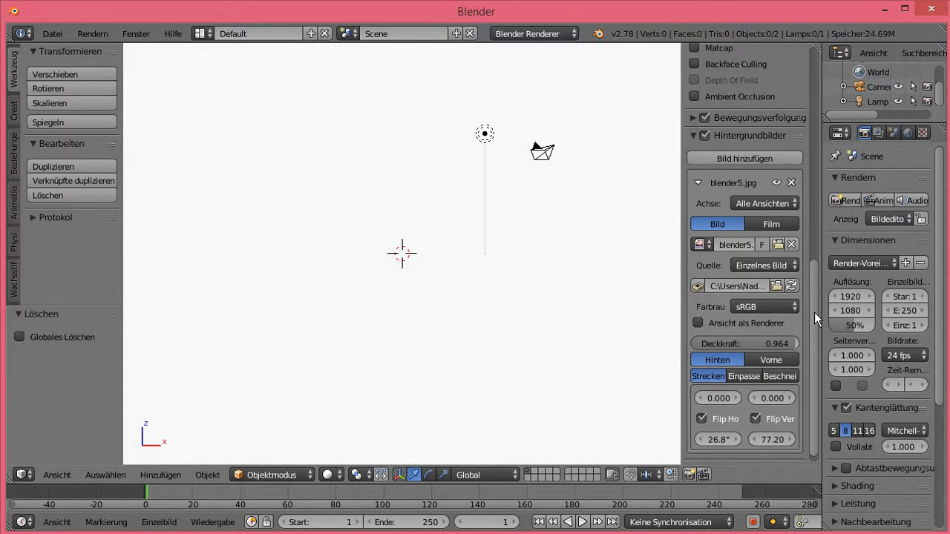
mouse_move(814, 312)
mouse_down()
mouse_move(814, 166)
mouse_move(818, 255)
mouse_move(805, 273)
mouse_up()
Step: Remove blender5.jpg, add a new slot, and load blender7.jpg from the Desktop
click(792, 279)
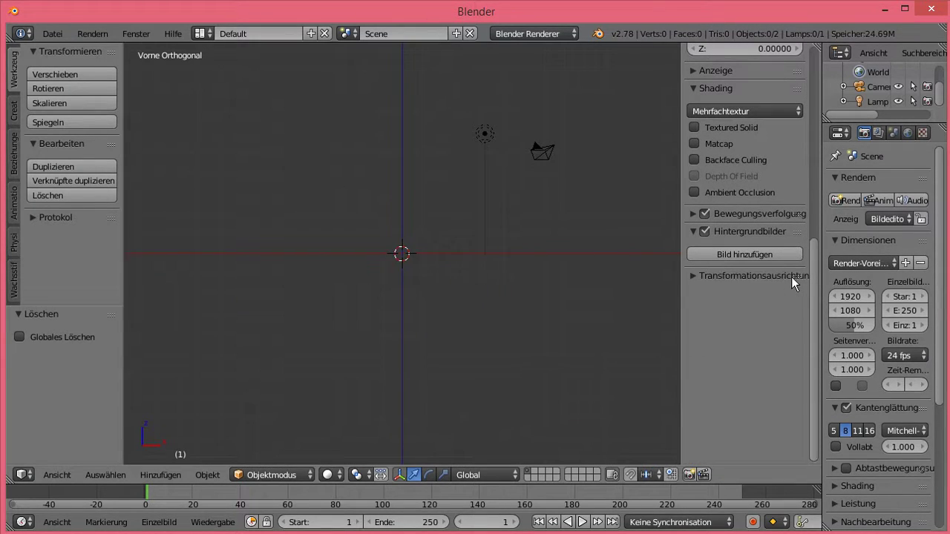
click(765, 253)
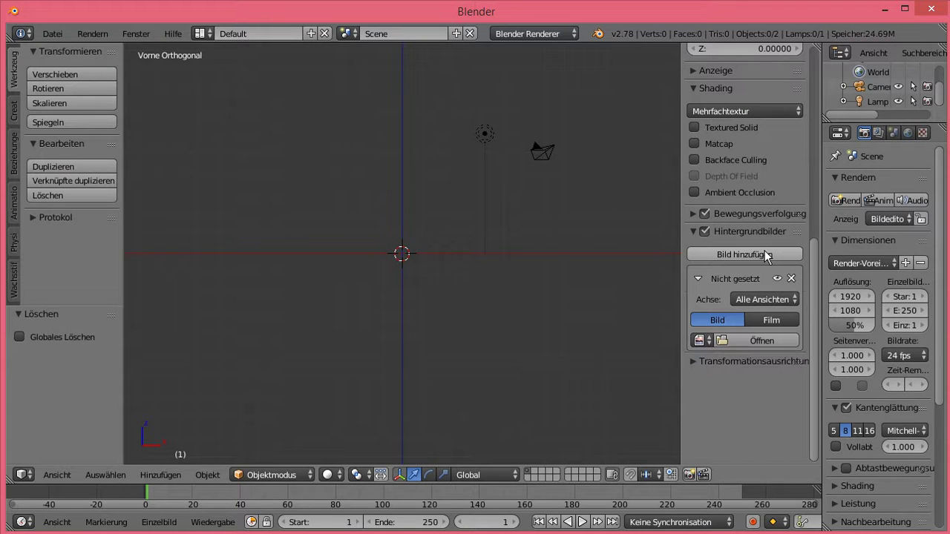
click(752, 340)
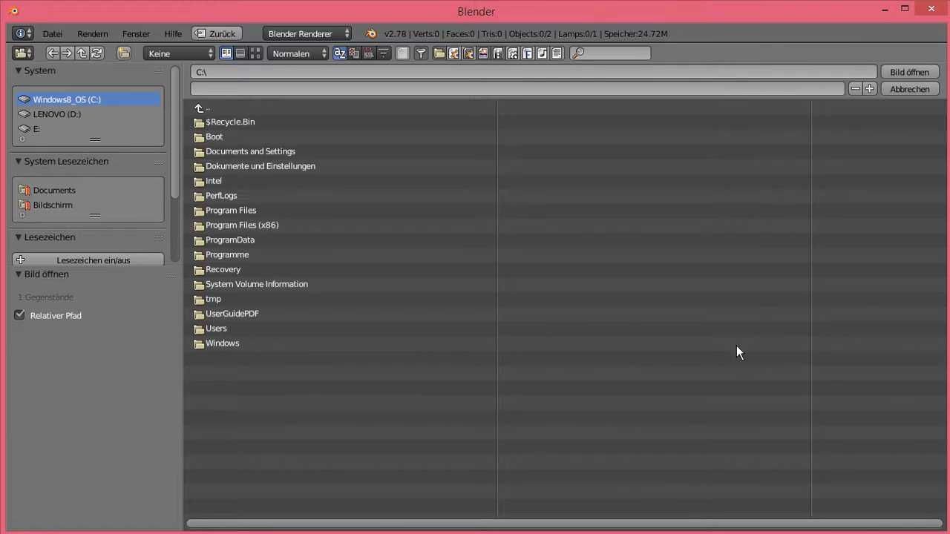
click(53, 205)
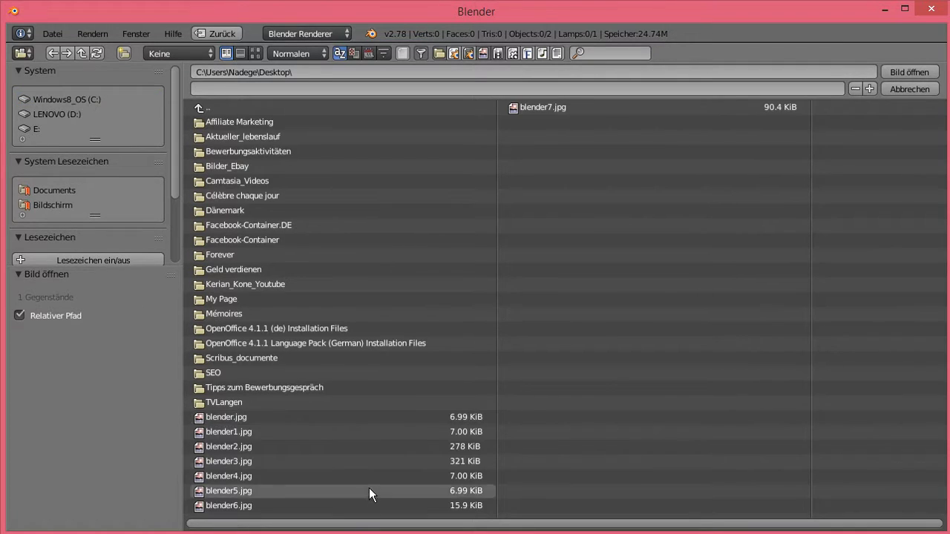
click(234, 505)
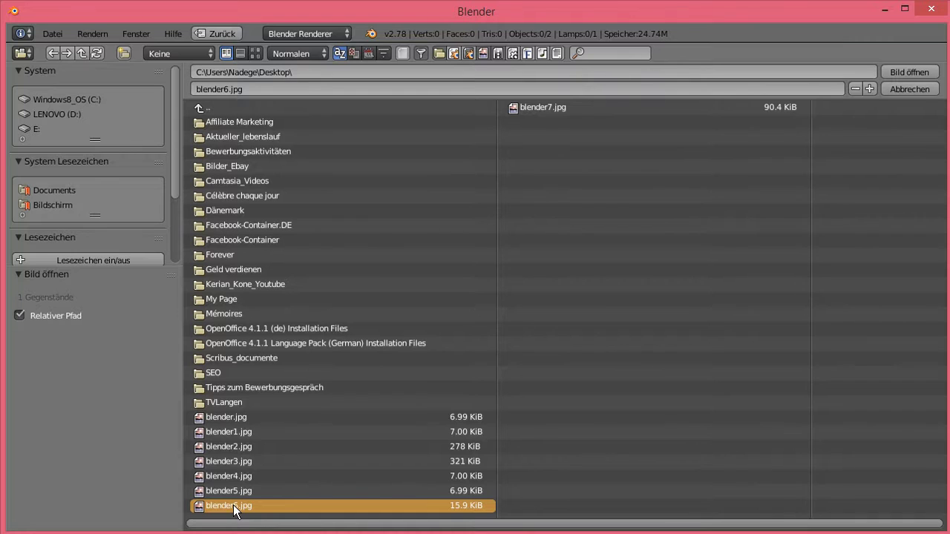
click(542, 108)
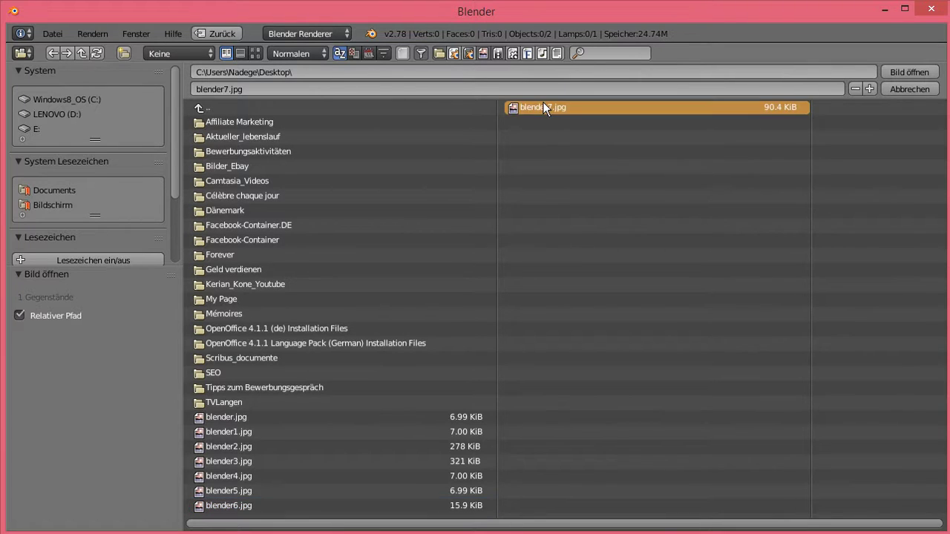
click(905, 71)
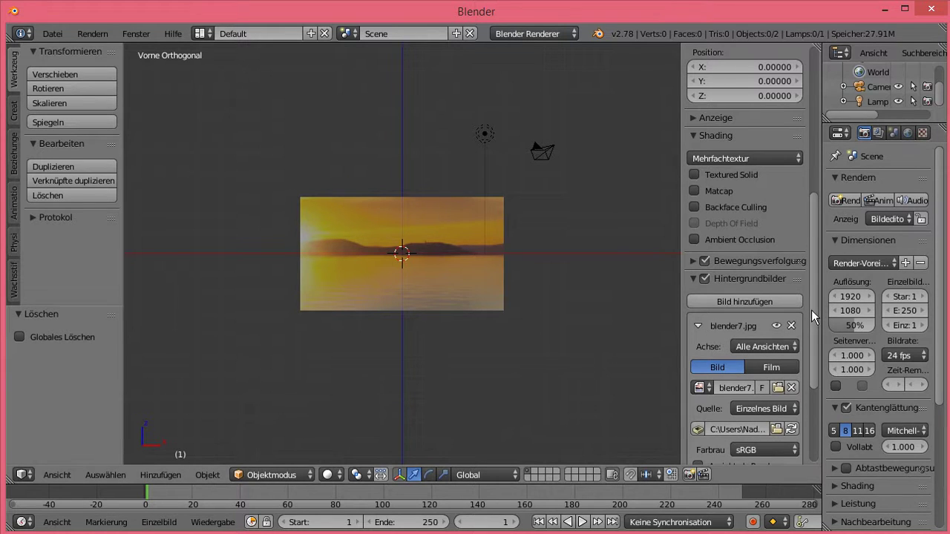
Step: Set blender7.jpg to opacity 1.000 and size 50.20, and collapse the side panel
drag(811, 310, 810, 375)
drag(726, 357, 799, 357)
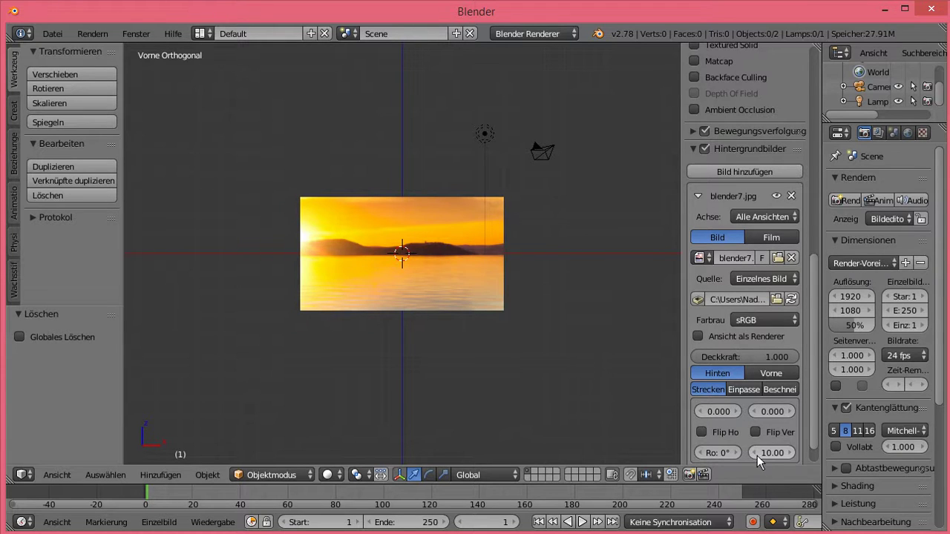
drag(757, 454, 817, 454)
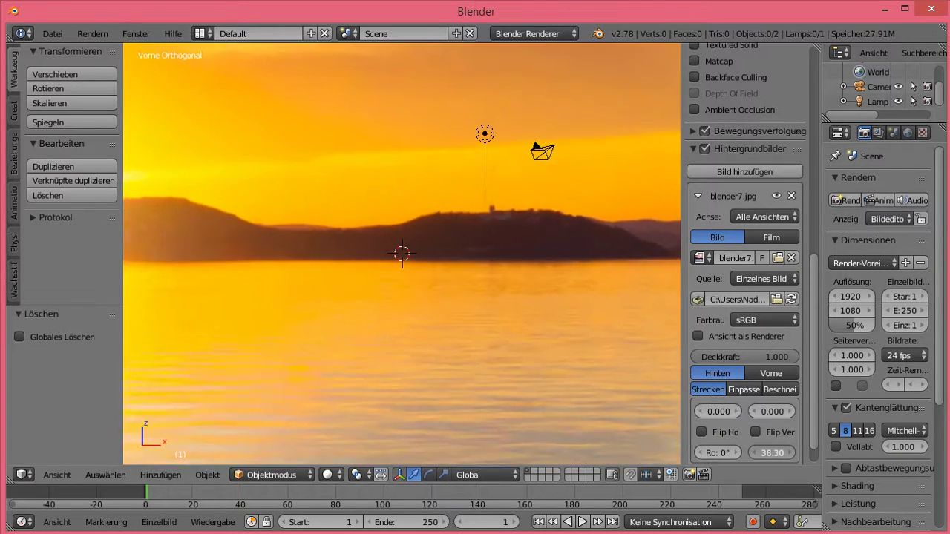
drag(758, 451, 787, 452)
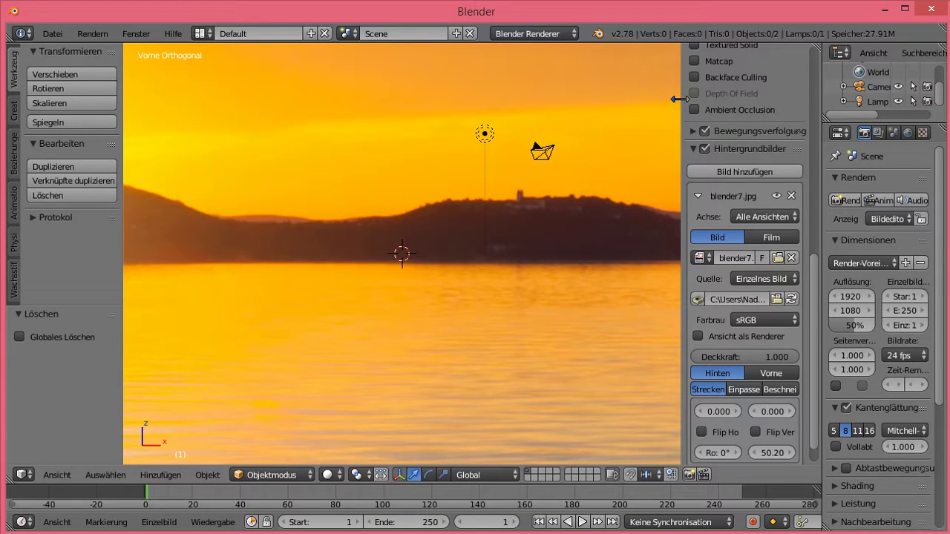
drag(680, 99, 813, 99)
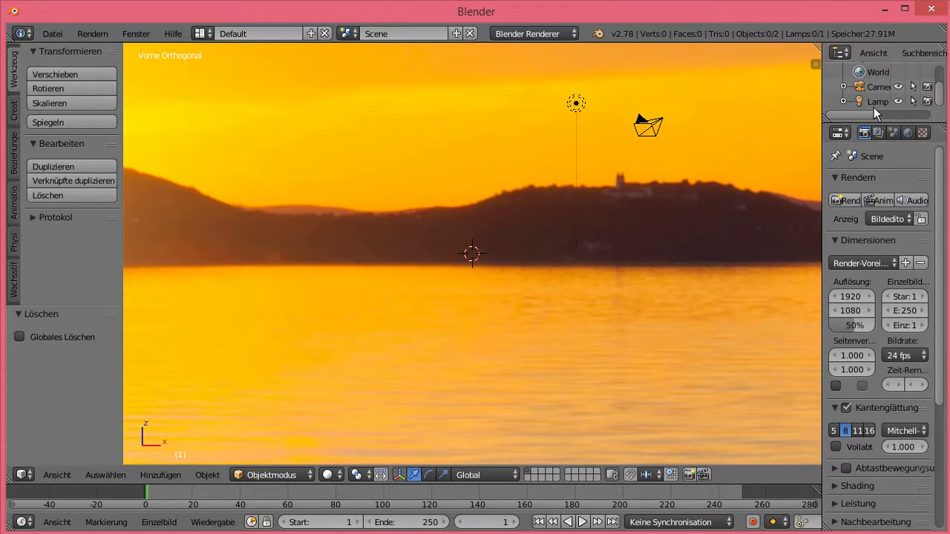
drag(822, 89, 923, 91)
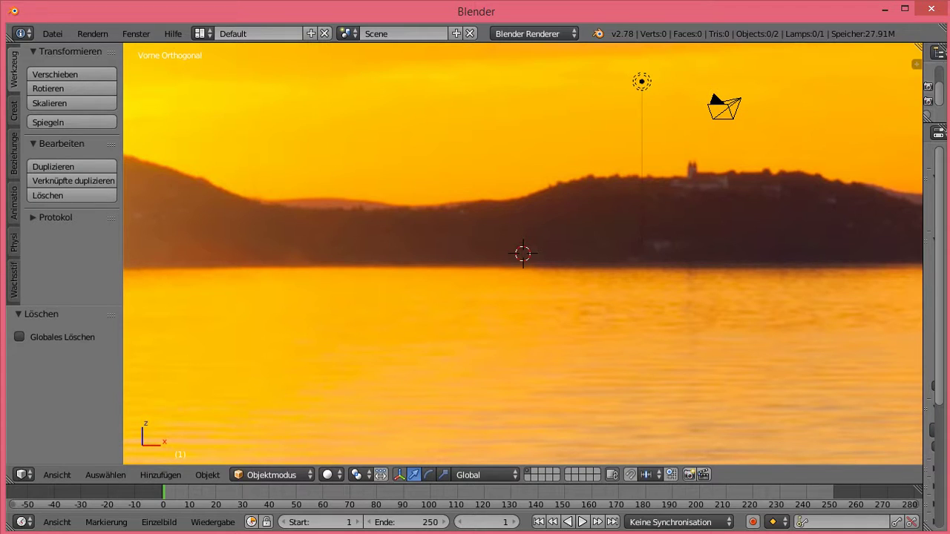